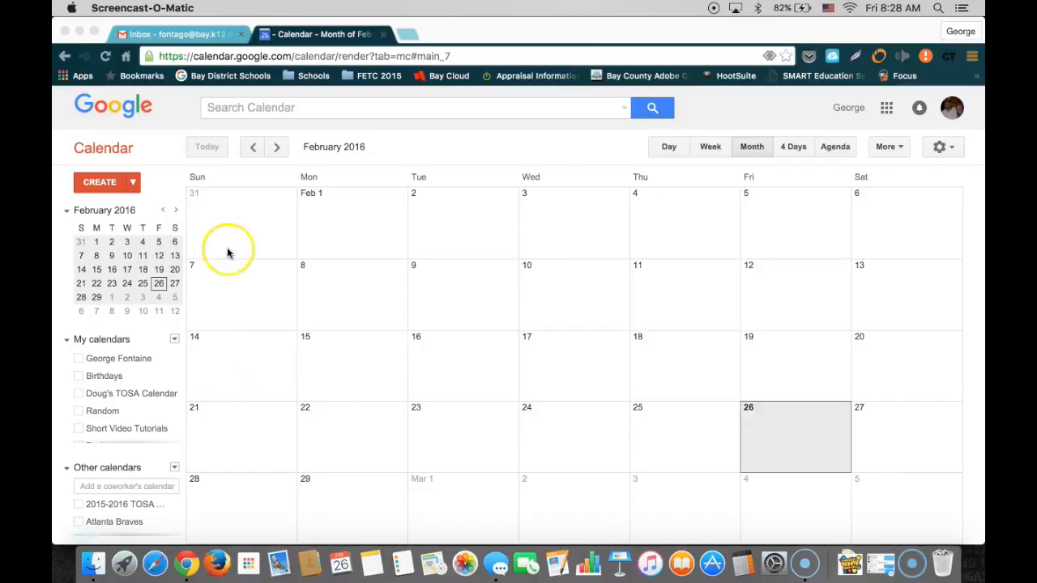
{"action": "left_click", "coordinate": [473, 290]}
{"action": "left_click", "coordinate": [473, 290]}
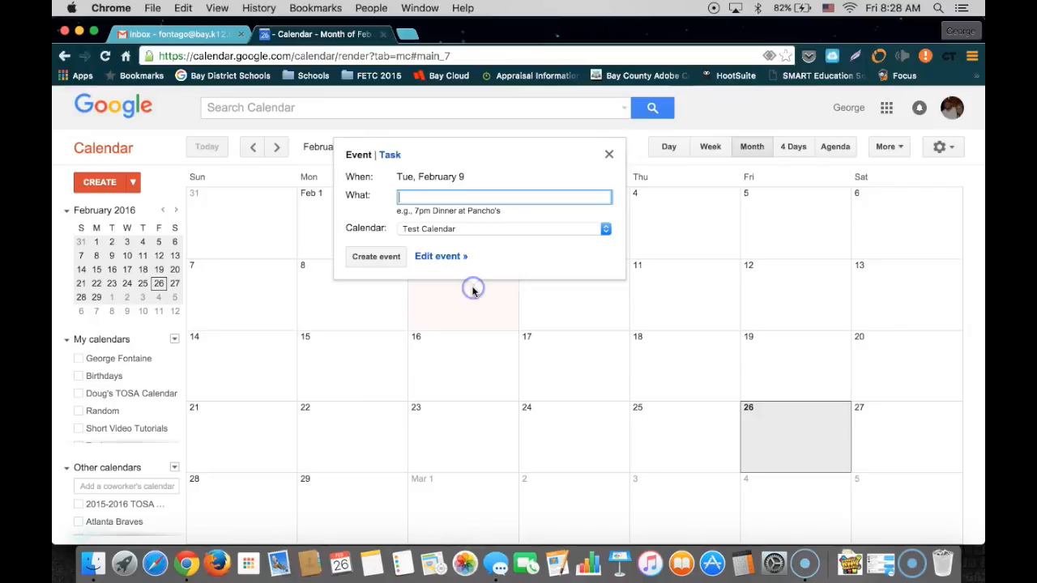
{"action": "left_click", "coordinate": [609, 154]}
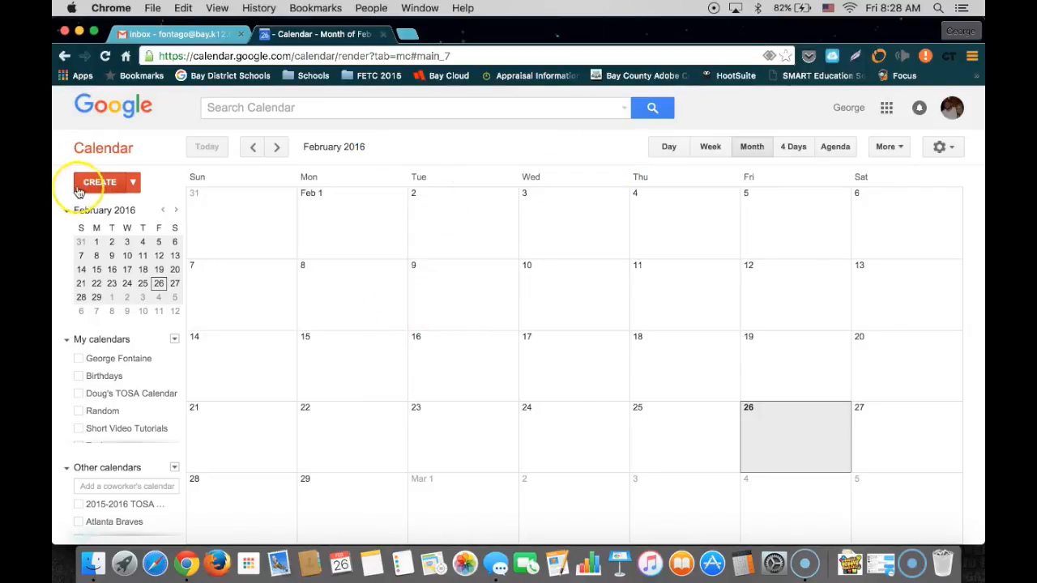
Create a new calendar event with full details and title it "Test Event"
{"action": "left_click", "coordinate": [108, 191]}
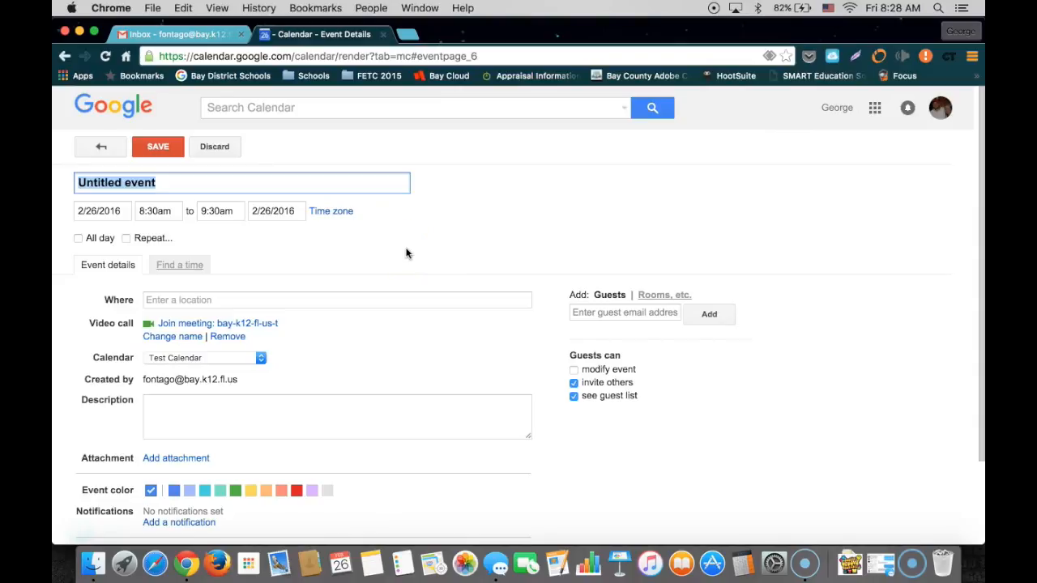
{"action": "left_click", "coordinate": [207, 195]}
{"action": "key", "text": "BackSpace"}
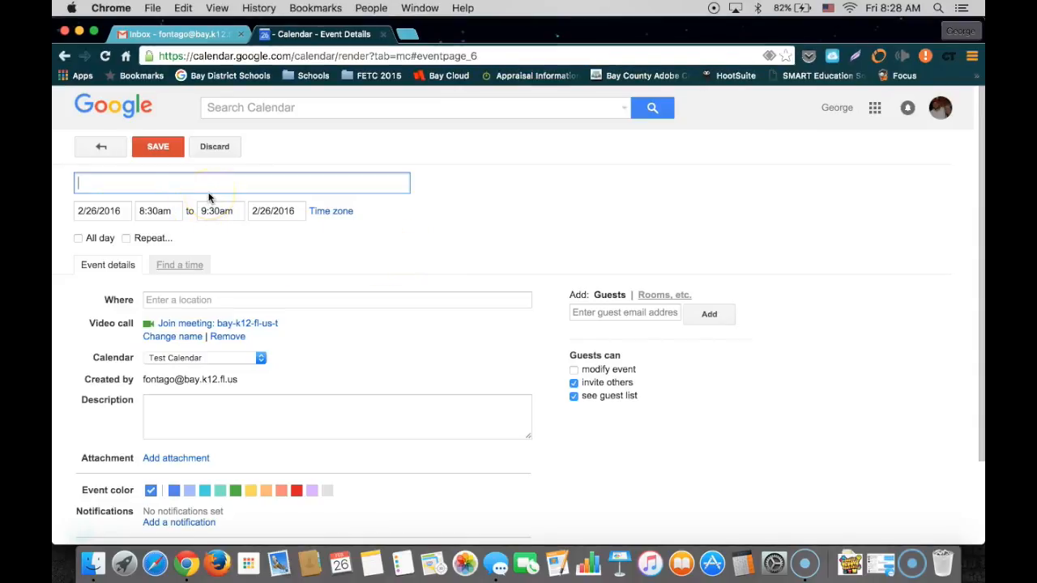
{"action": "type", "text": "Test Event"}
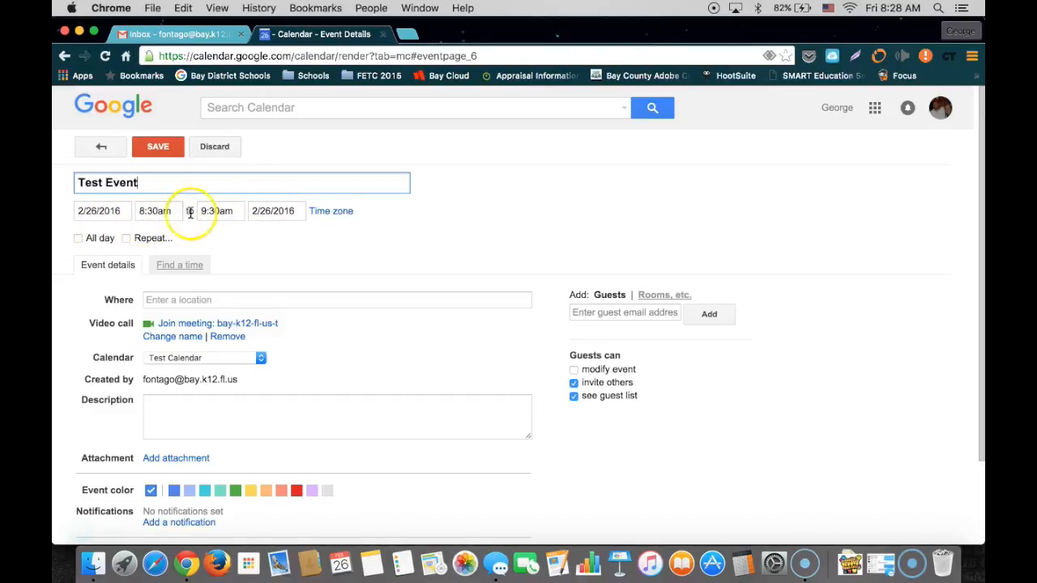
Keep Test Event as a timed event rather than all-day and set its start time to 10:00am
{"action": "left_click", "coordinate": [77, 239]}
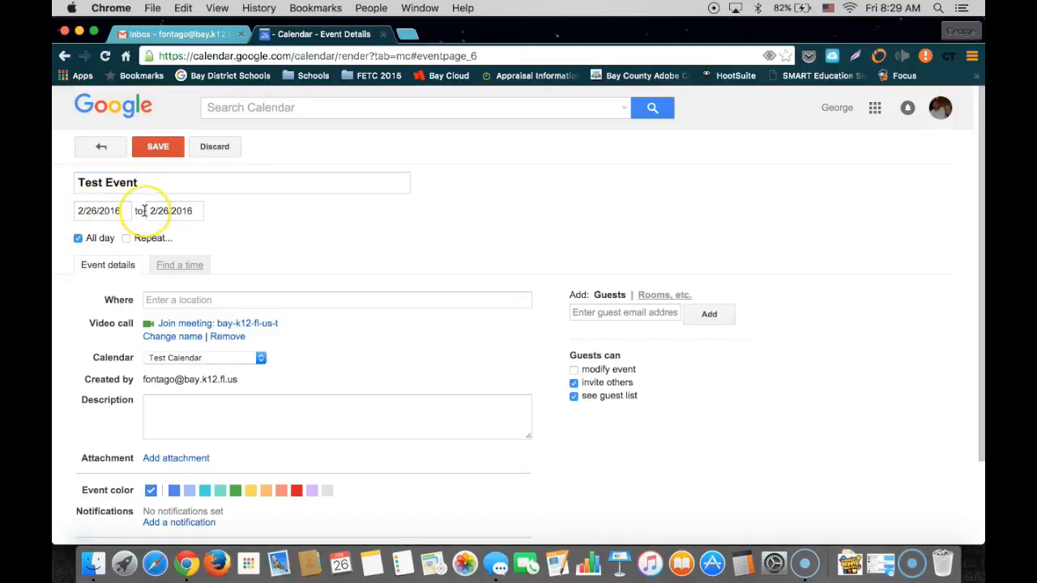
{"action": "left_click", "coordinate": [78, 239]}
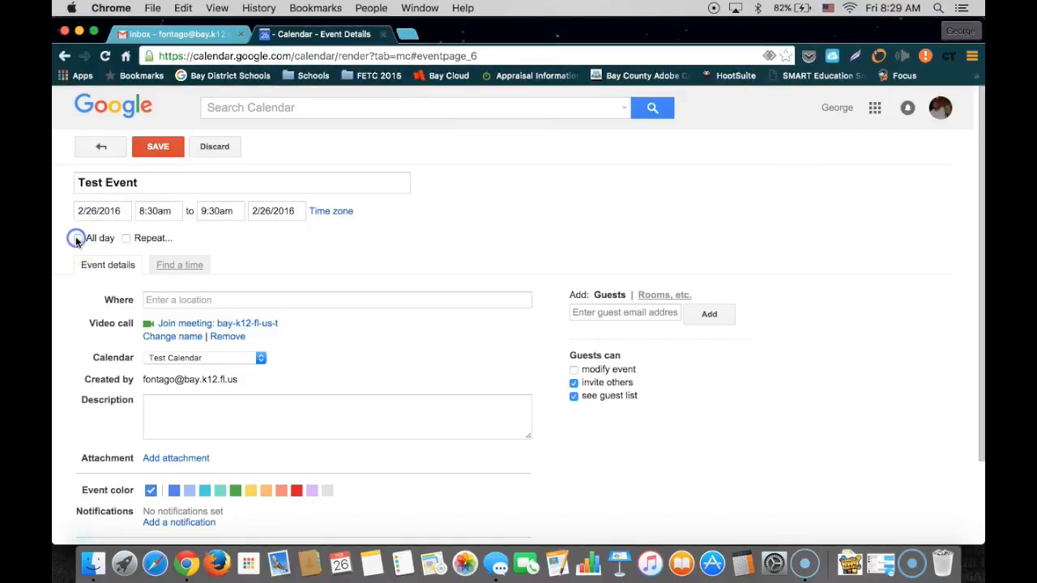
{"action": "left_click", "coordinate": [162, 212]}
{"action": "scroll", "coordinate": [167, 273], "scroll_direction": "down", "scroll_amount": 2}
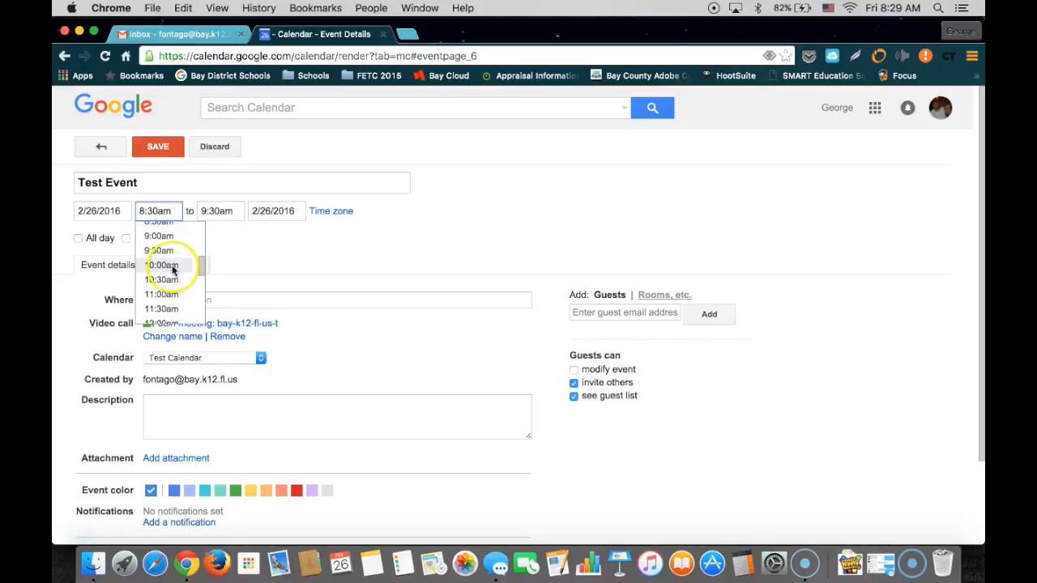
{"action": "left_click", "coordinate": [162, 265]}
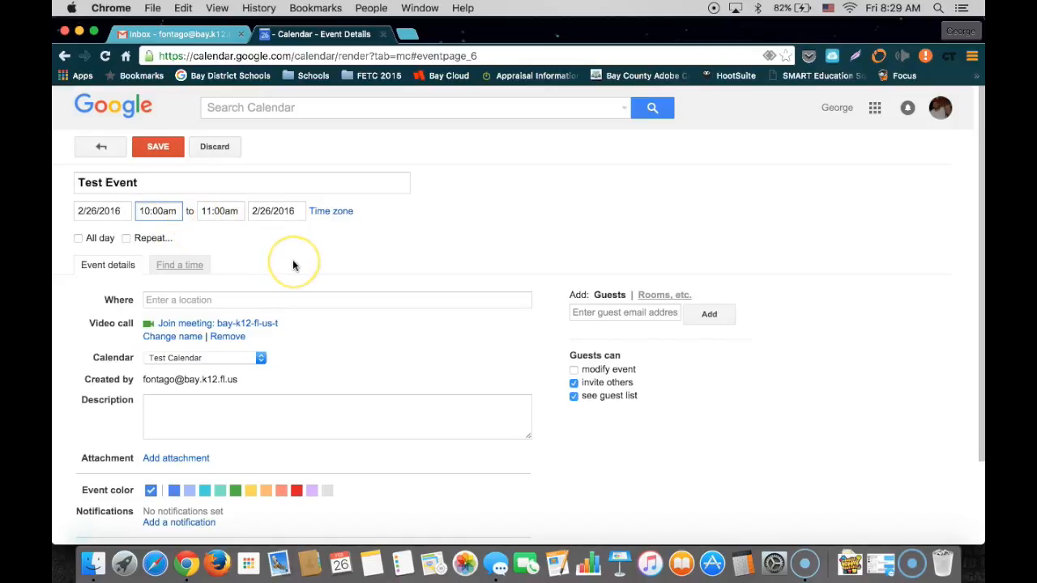
Search the guest suggestions by first name and add the first match as a guest of Test Event
{"action": "scroll", "coordinate": [292, 265], "scroll_direction": "down", "scroll_amount": 3}
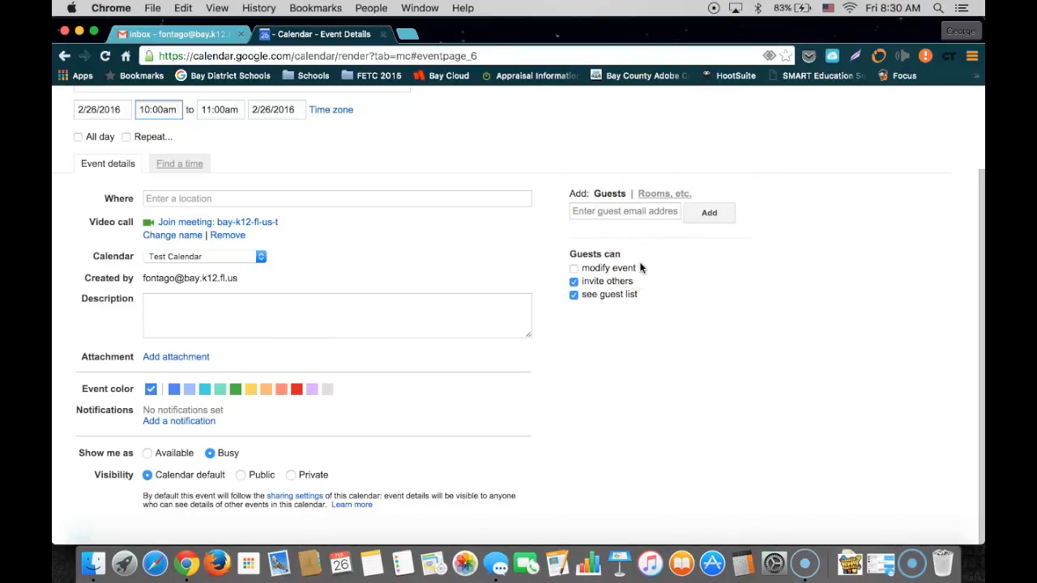
{"action": "left_click", "coordinate": [609, 210]}
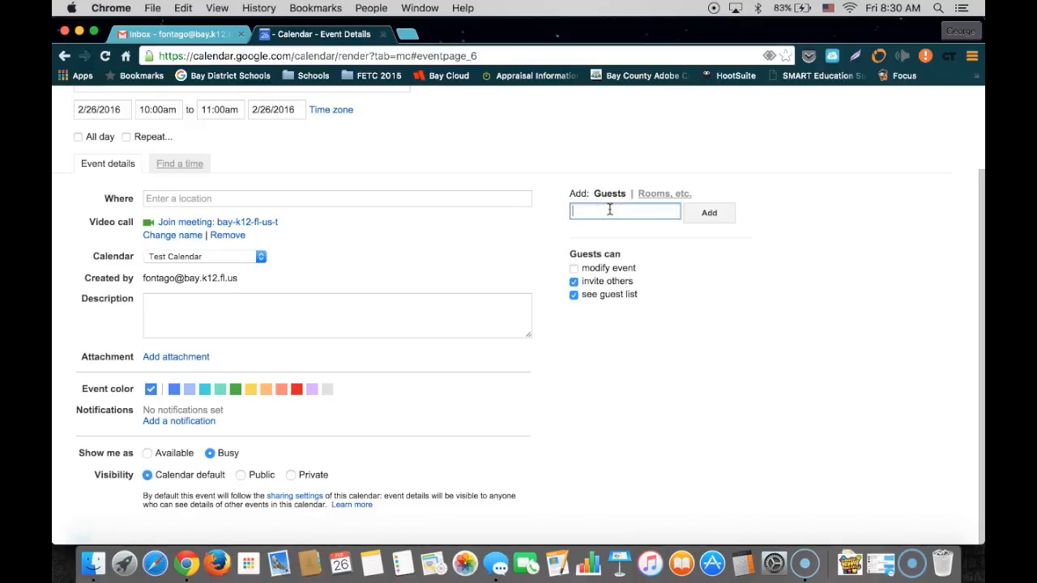
{"action": "type", "text": "ryan"}
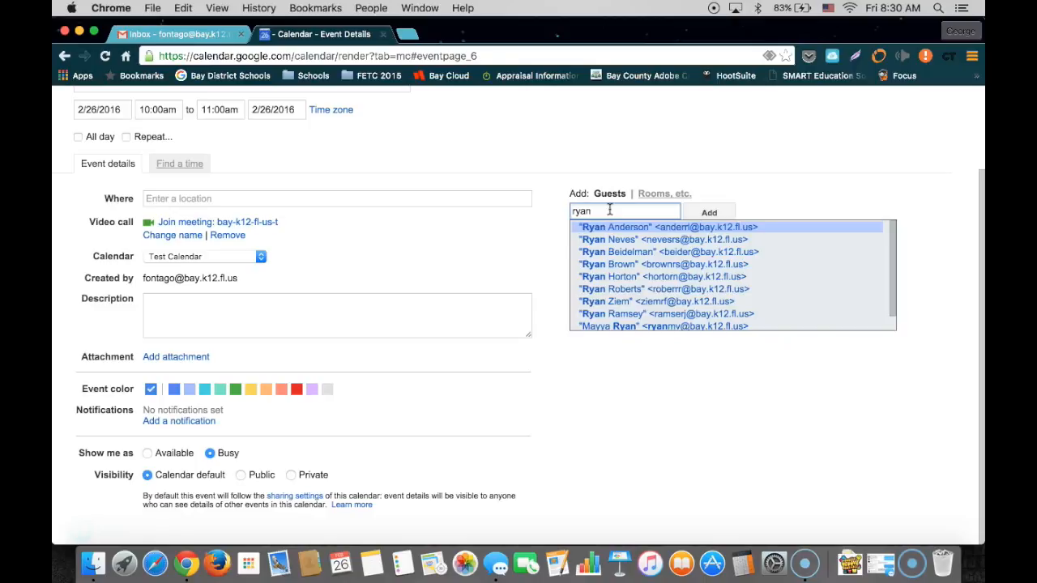
{"action": "key", "text": "Return"}
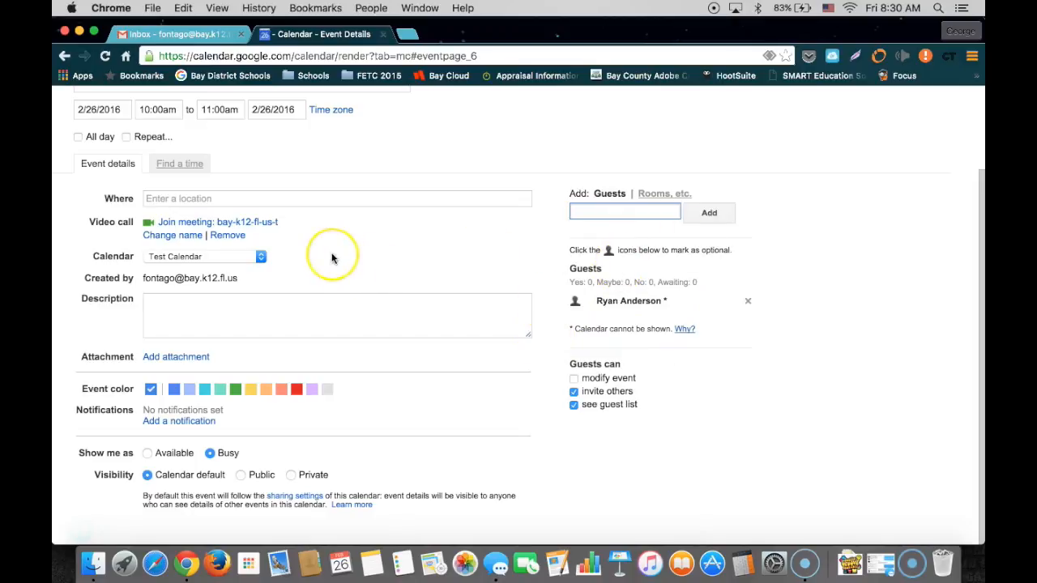
Review the details of Test Event and save it without sending invitations to guests
{"action": "scroll", "coordinate": [332, 258], "scroll_direction": "up", "scroll_amount": 3}
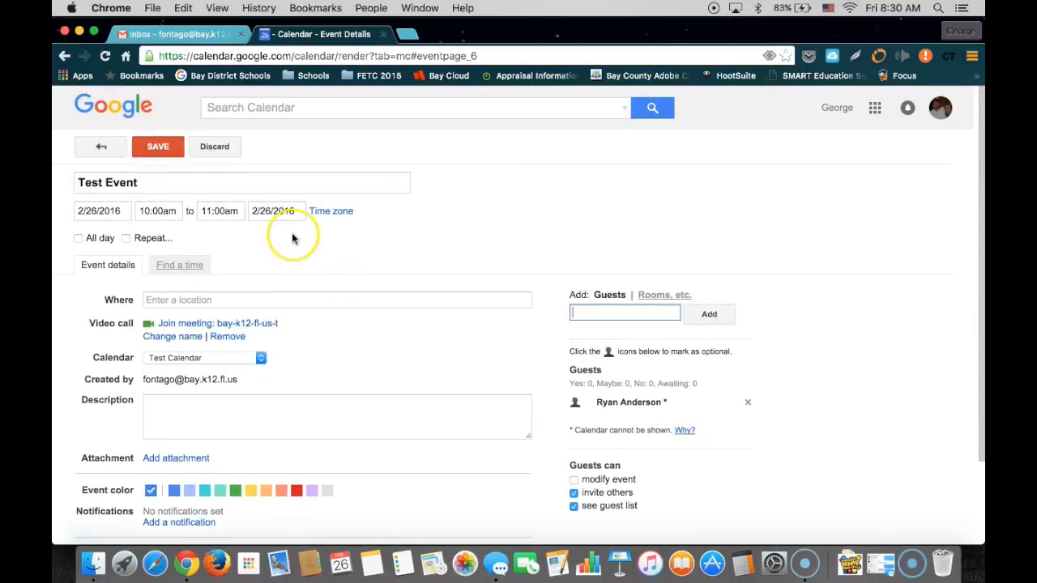
{"action": "scroll", "coordinate": [391, 252], "scroll_direction": "down", "scroll_amount": 3}
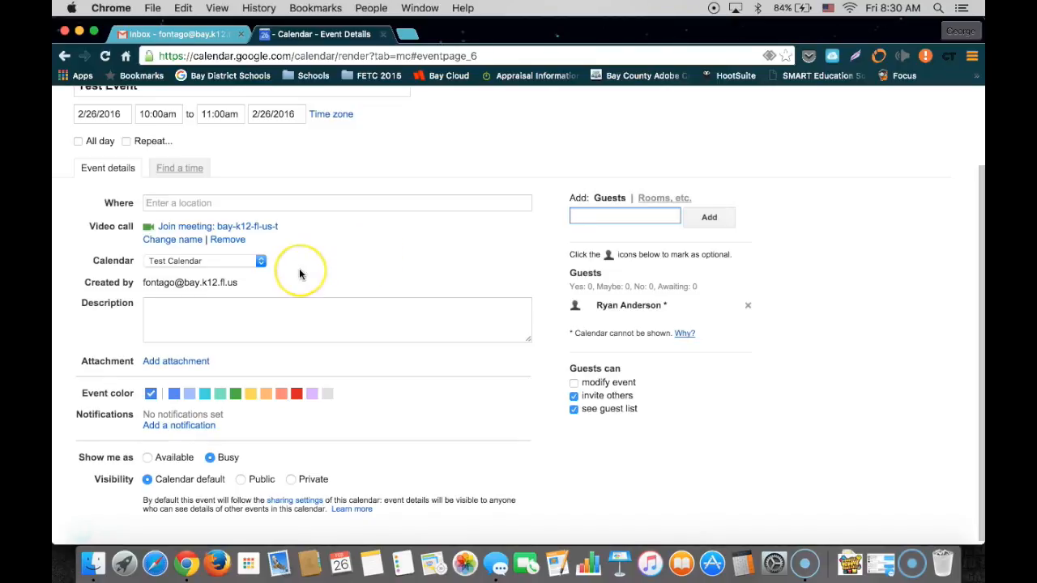
{"action": "scroll", "coordinate": [297, 271], "scroll_direction": "up", "scroll_amount": 2}
{"action": "scroll", "coordinate": [298, 268], "scroll_direction": "down", "scroll_amount": 2}
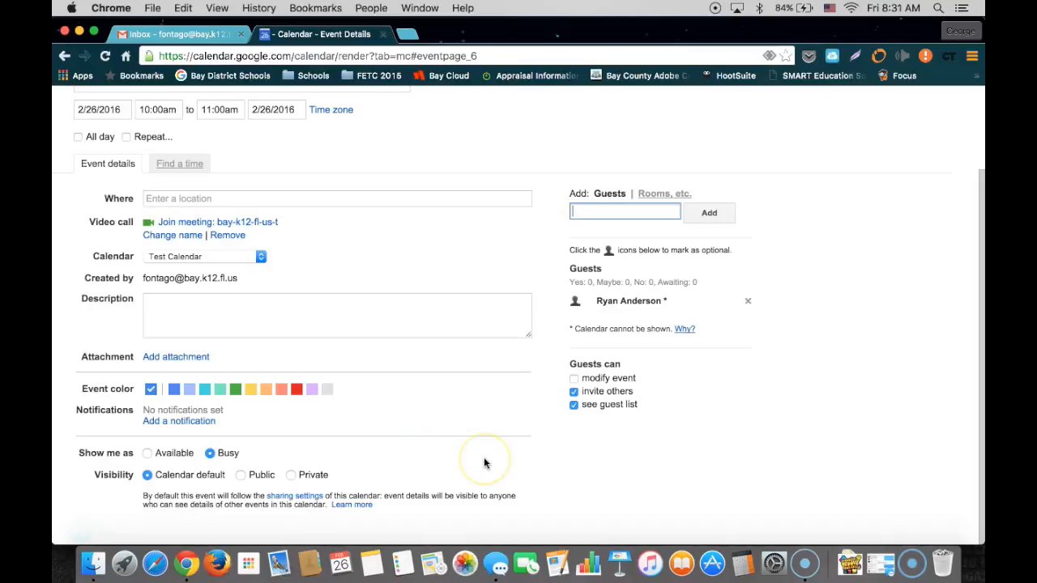
{"action": "scroll", "coordinate": [484, 463], "scroll_direction": "up", "scroll_amount": 3}
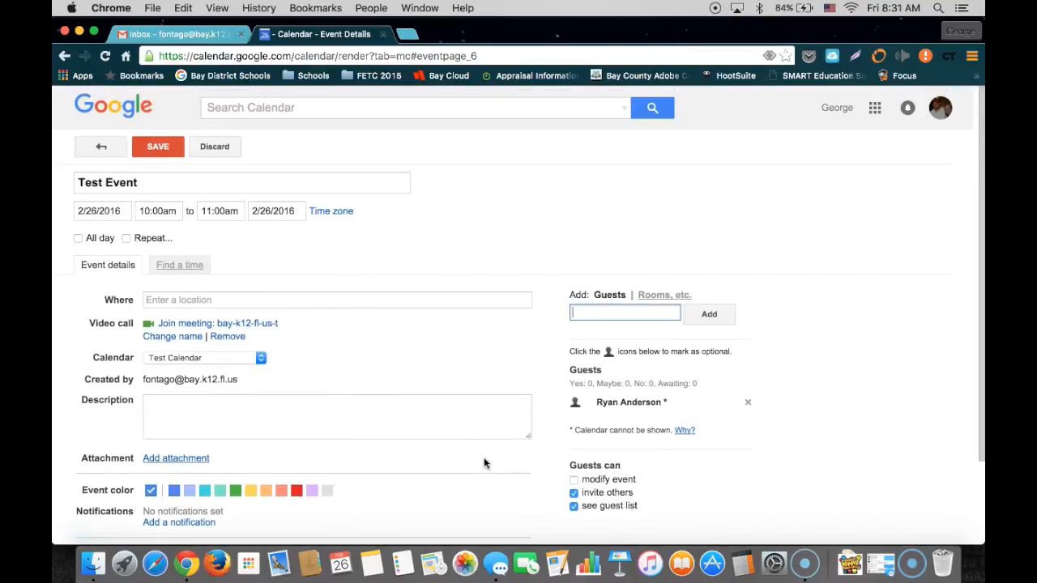
{"action": "left_click", "coordinate": [156, 149]}
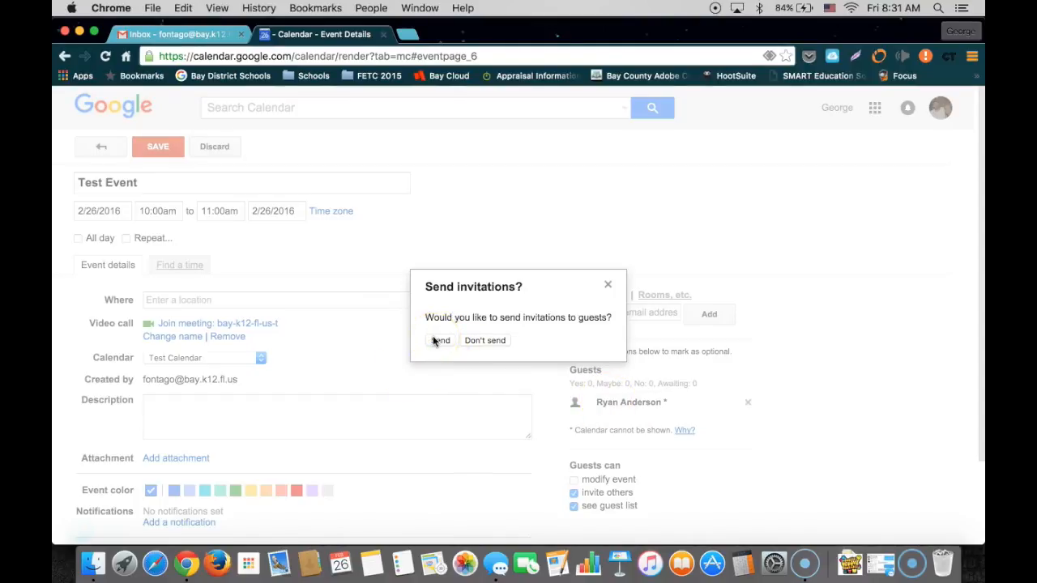
{"action": "left_click", "coordinate": [486, 340]}
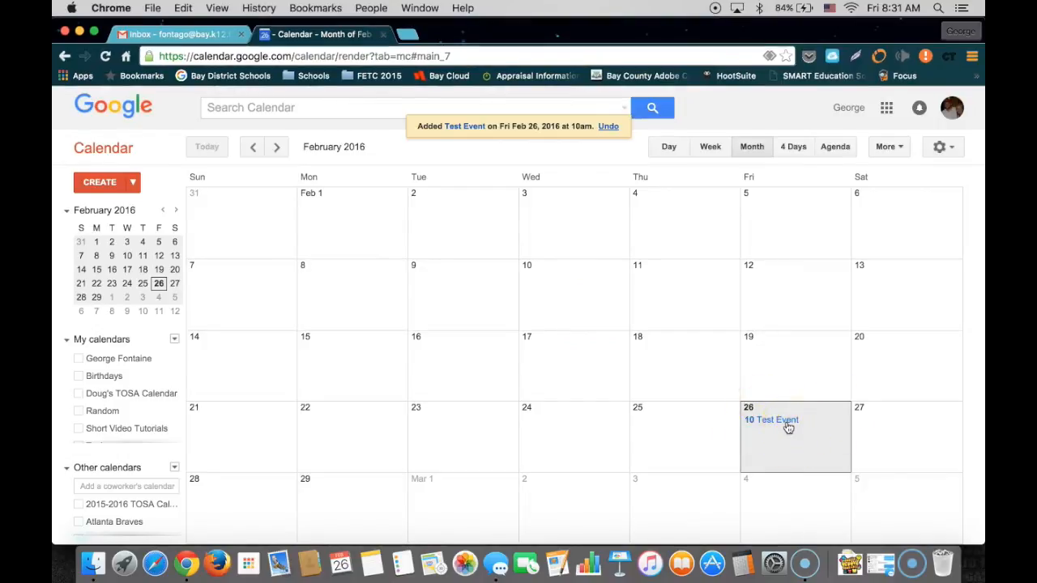
Start an event titled "Test event 2" on Wednesday, March 2 in the month view and open its full details for editing
{"action": "left_click", "coordinate": [555, 525]}
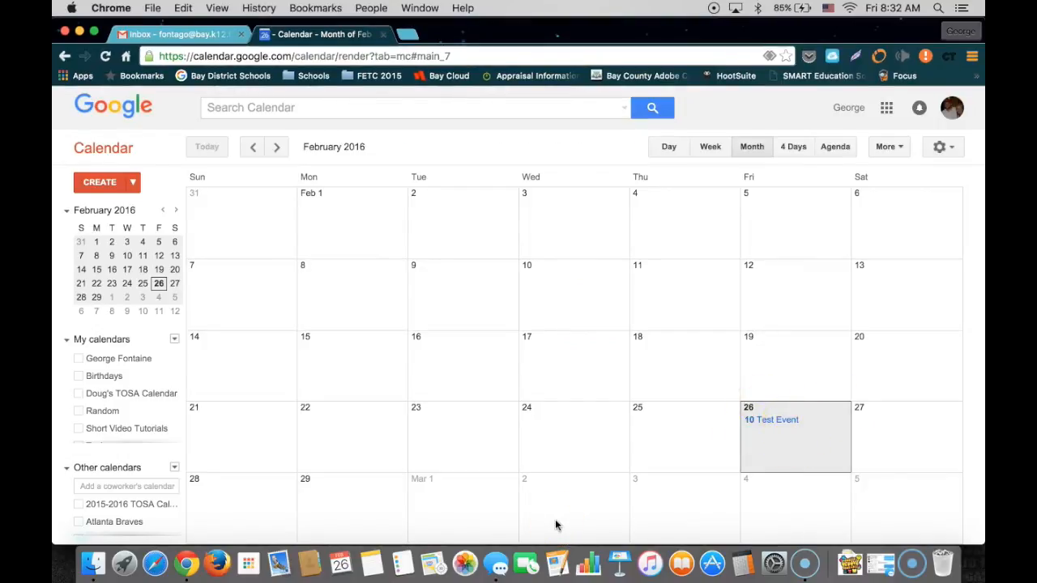
{"action": "left_click", "coordinate": [546, 516]}
{"action": "left_click", "coordinate": [516, 421]}
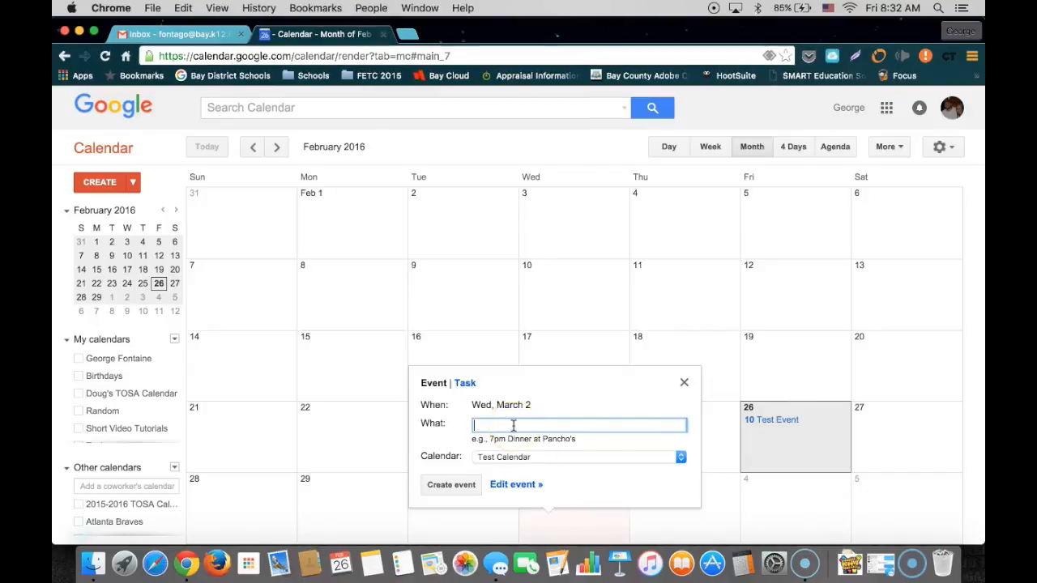
{"action": "type", "text": "Test event 2"}
{"action": "left_click", "coordinate": [567, 427]}
{"action": "left_click", "coordinate": [446, 485]}
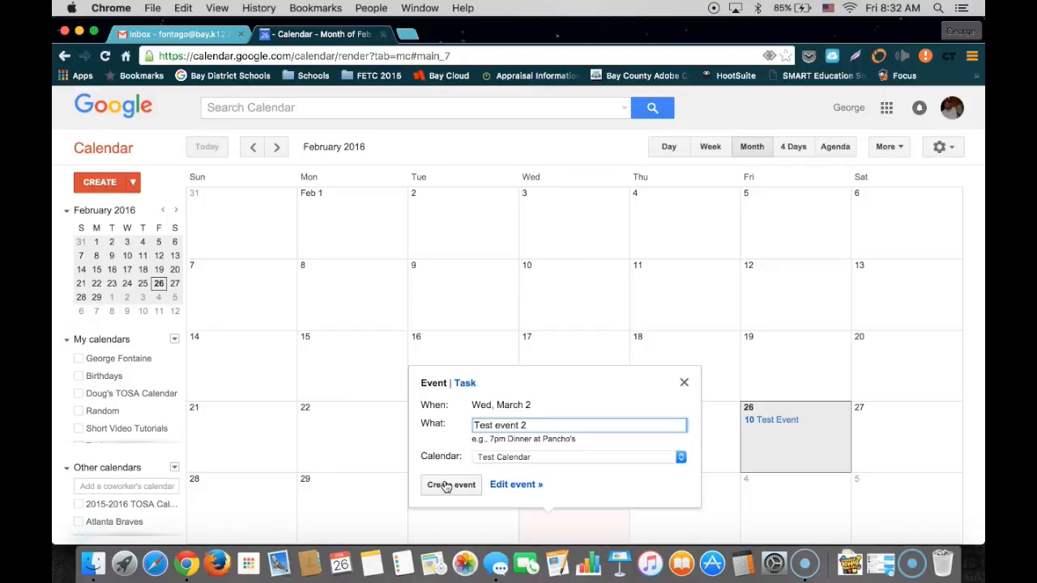
{"action": "left_click", "coordinate": [510, 486]}
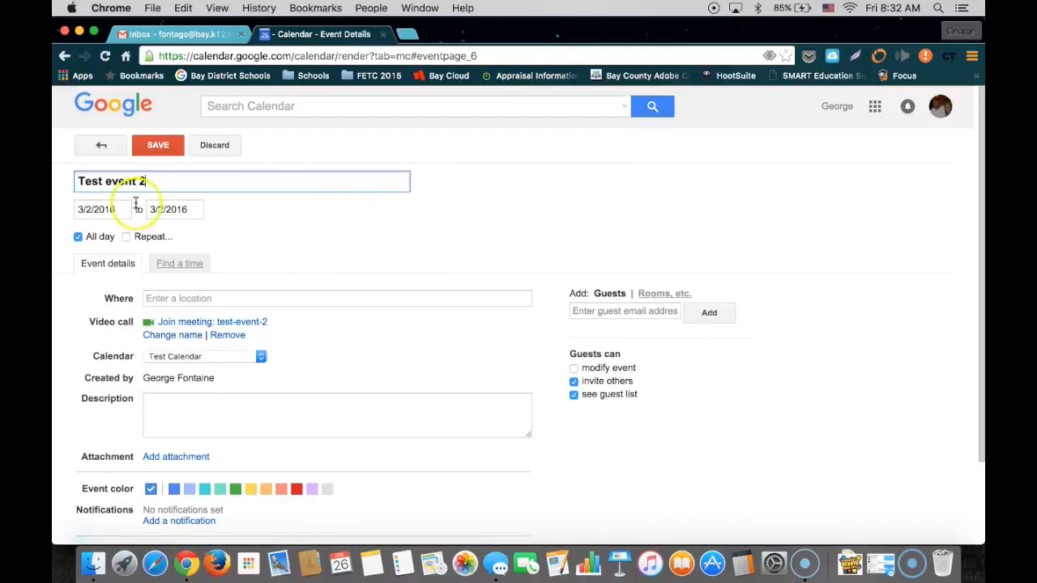
Save Test event 2 as an all-day event on 3/2/2016
{"action": "left_click", "coordinate": [78, 236]}
{"action": "left_click", "coordinate": [177, 207]}
{"action": "scroll", "coordinate": [168, 276], "scroll_direction": "down", "scroll_amount": 3}
{"action": "scroll", "coordinate": [168, 287], "scroll_direction": "up", "scroll_amount": 2}
{"action": "left_click", "coordinate": [70, 242]}
{"action": "left_click", "coordinate": [78, 237]}
{"action": "left_click", "coordinate": [160, 150]}
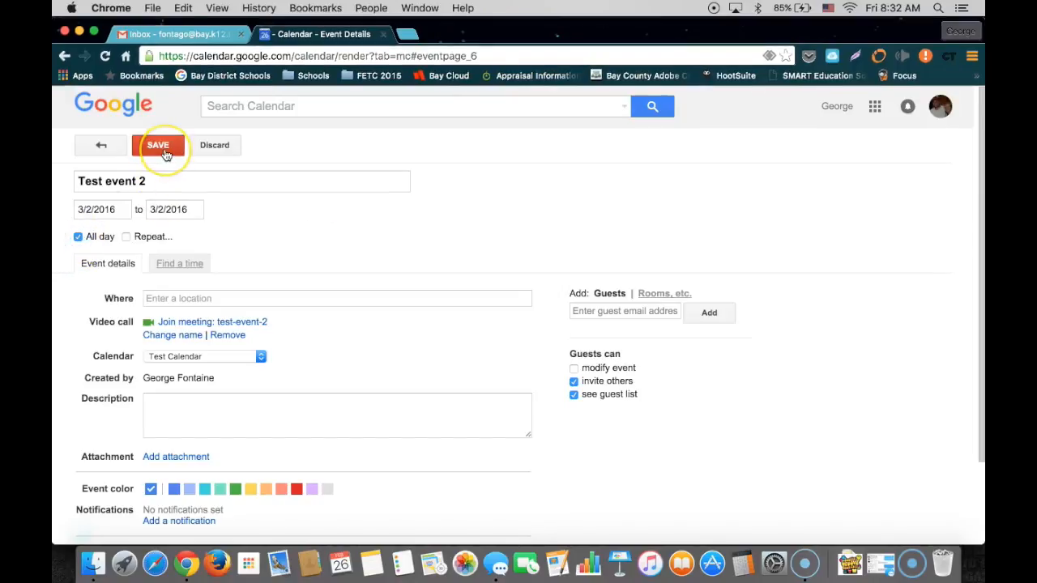